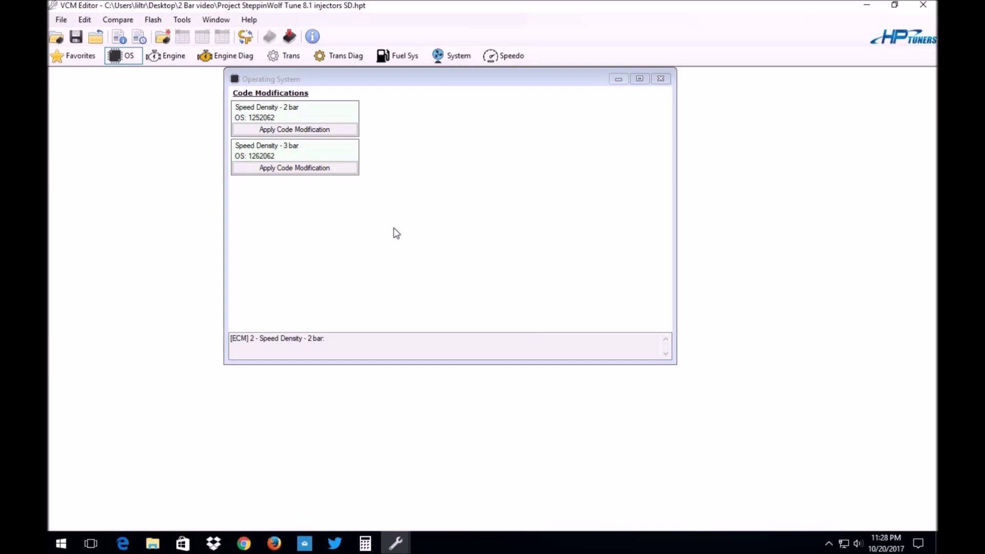
Step: Apply the Speed Density - 2 bar code modification (OS 1252062) to the tune and acknowledge the completion notice
{"action": "left_click", "coordinate": [305, 165]}
{"action": "left_click", "coordinate": [342, 131]}
{"action": "left_click", "coordinate": [321, 164]}
{"action": "left_click", "coordinate": [294, 130]}
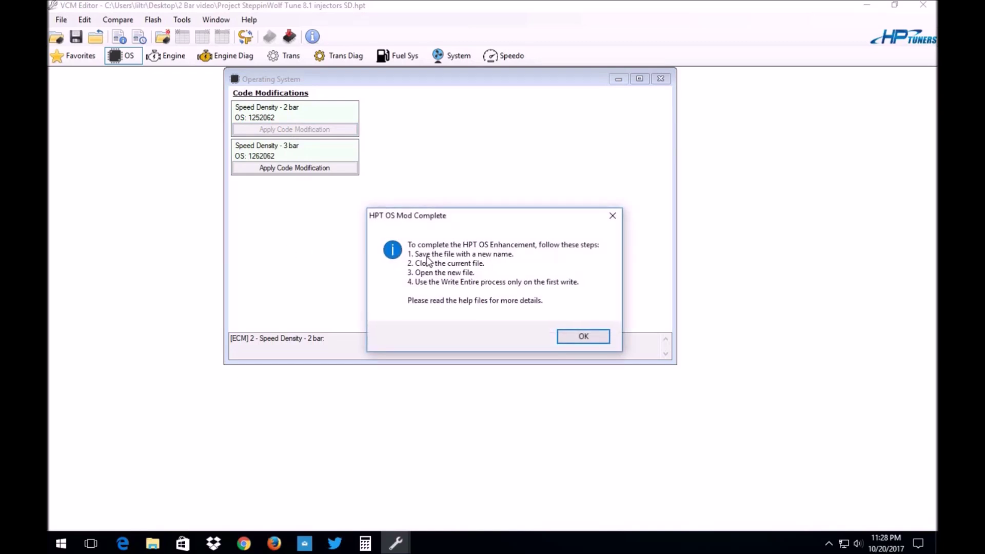
{"action": "left_click", "coordinate": [583, 337]}
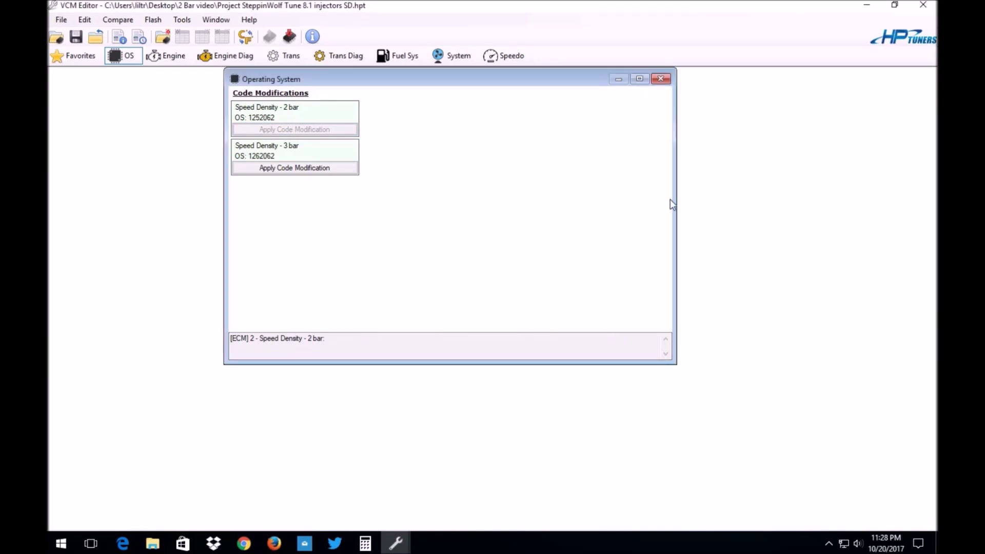
Step: Save the modified tune under the new name "Project SteppinWolf Tune 8.1 injectors SD 2 bar.hpt"
{"action": "left_click", "coordinate": [60, 21]}
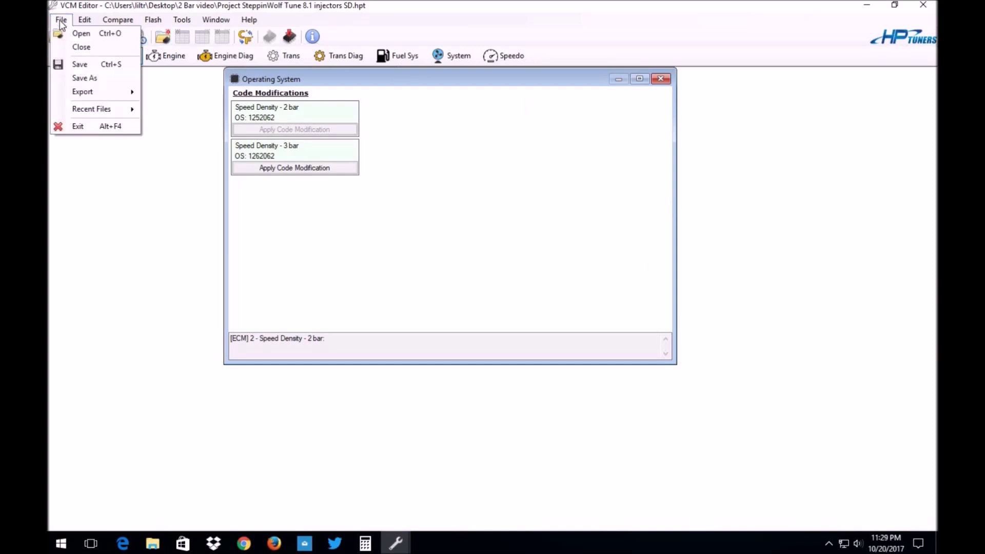
{"action": "left_click", "coordinate": [83, 78]}
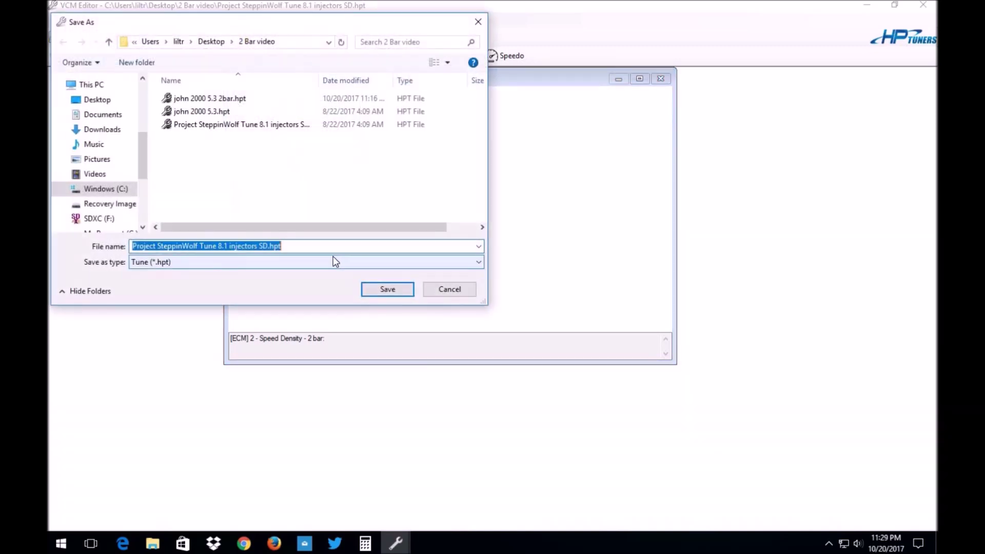
{"action": "left_click", "coordinate": [259, 246]}
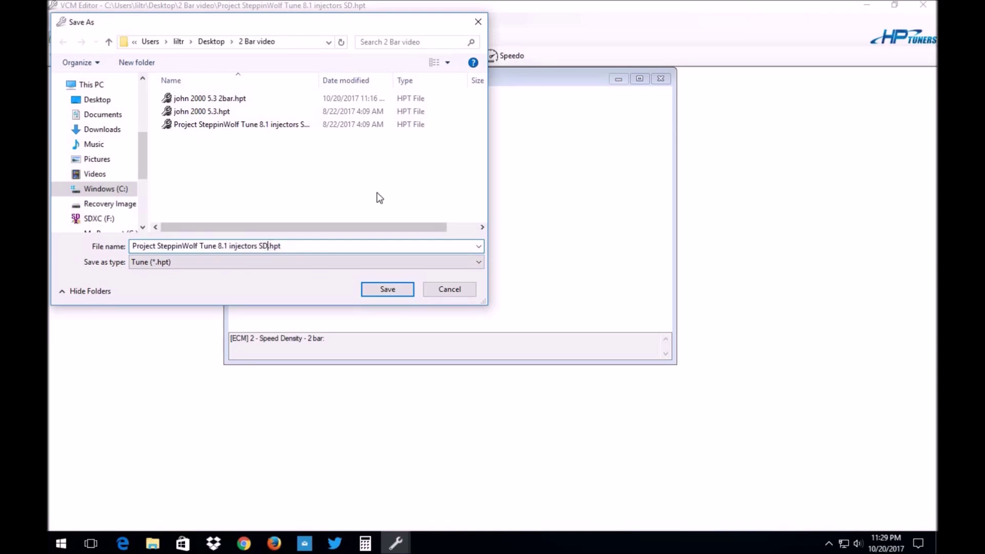
{"action": "type", "text": "2 bar"}
{"action": "left_click", "coordinate": [389, 290]}
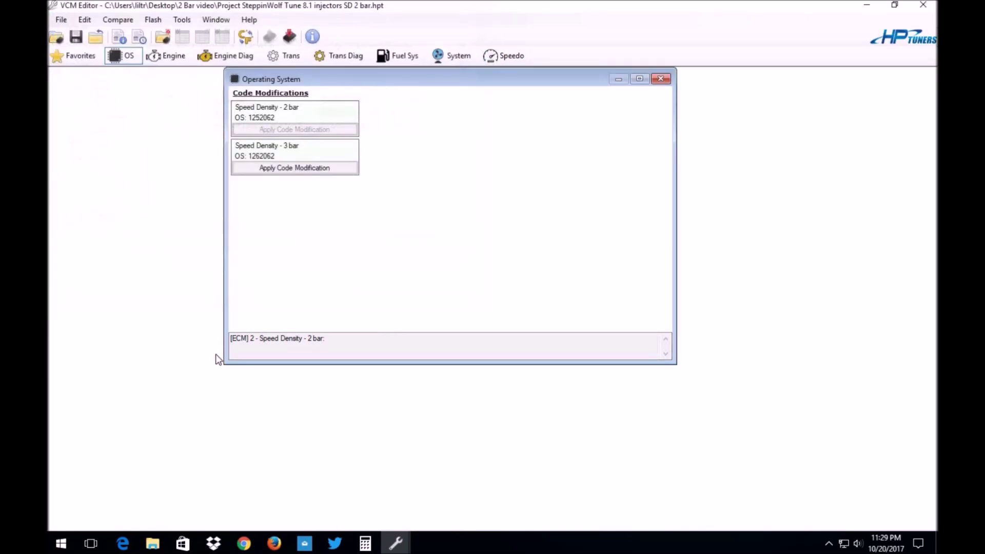
Step: Close the current tune and reopen "Project SteppinWolf Tune 8.1 injectors SD 2 bar.hpt", dismissing the Operating System window
{"action": "left_click", "coordinate": [64, 20]}
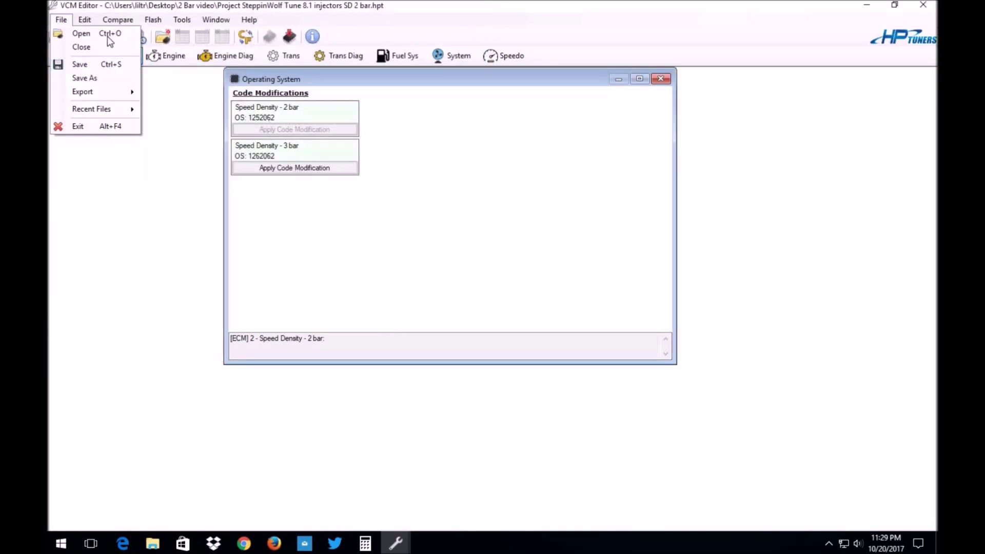
{"action": "left_click", "coordinate": [67, 44]}
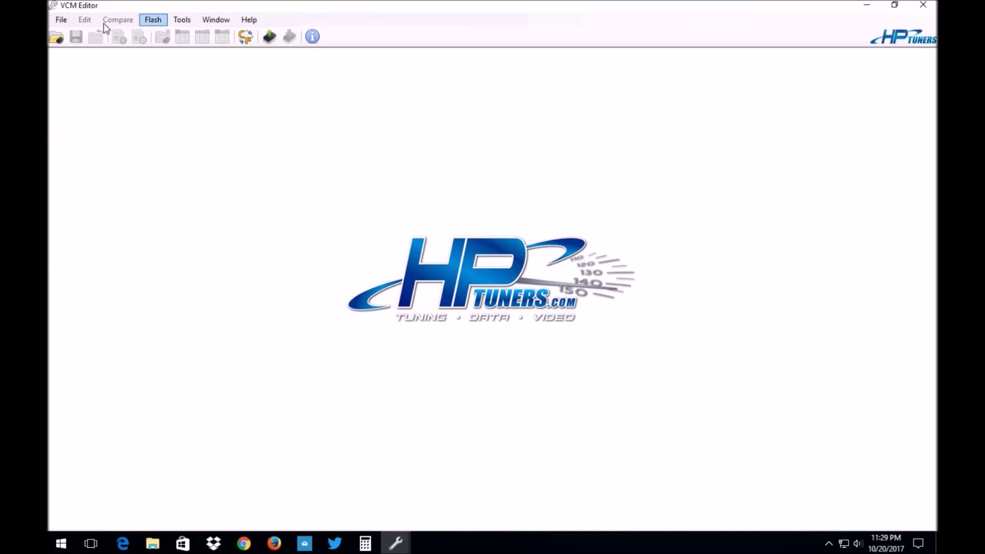
{"action": "left_click", "coordinate": [51, 21]}
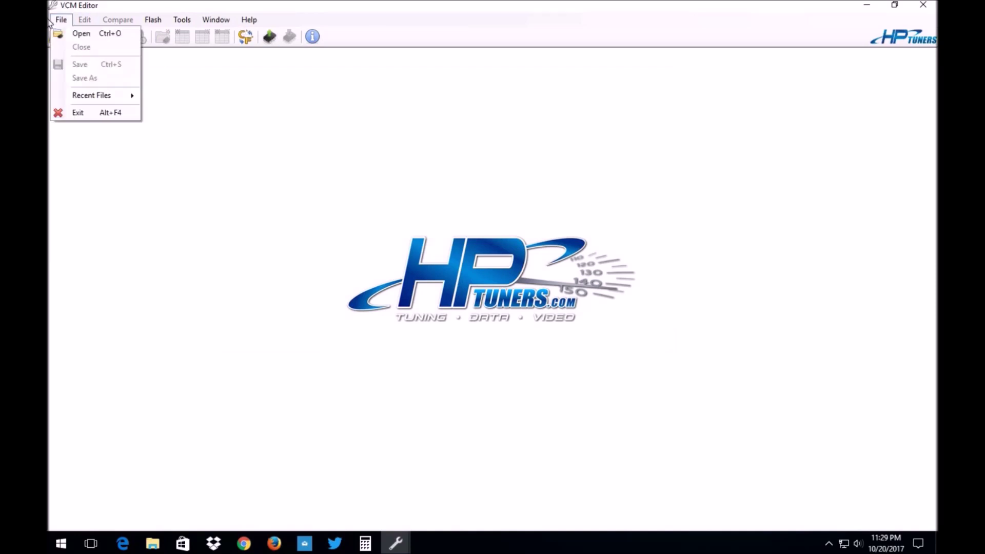
{"action": "left_click", "coordinate": [100, 37]}
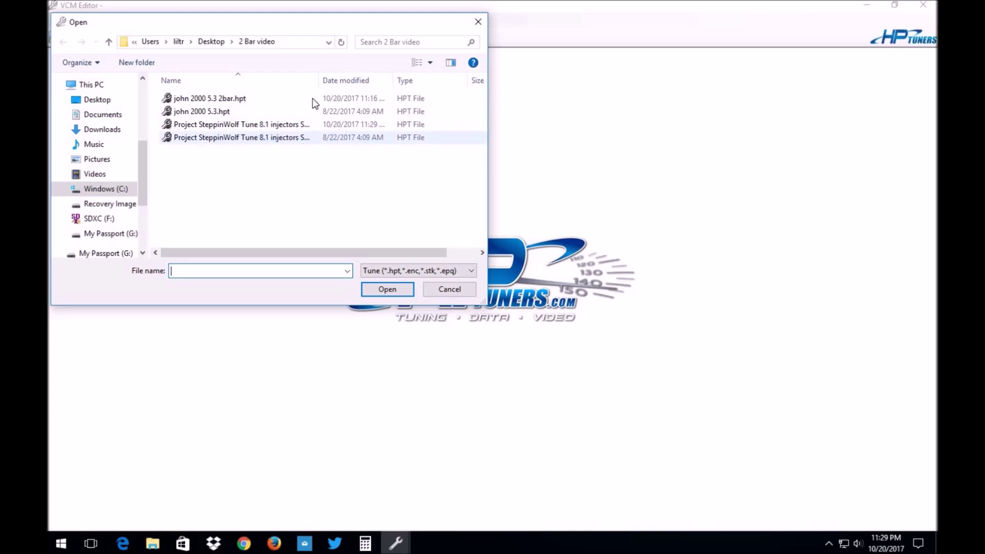
{"action": "left_click_drag", "start_coordinate": [319, 85], "coordinate": [359, 105]}
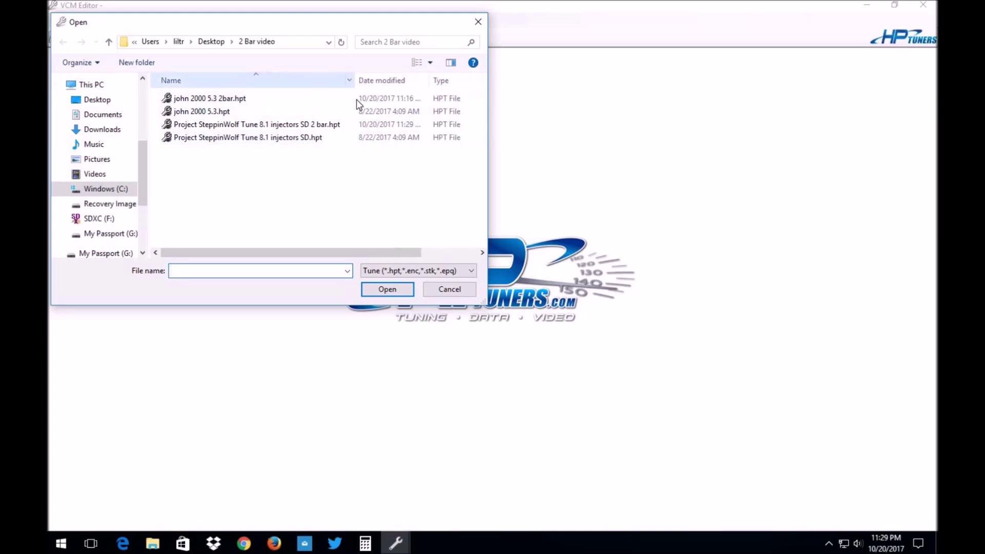
{"action": "double_click", "coordinate": [285, 125]}
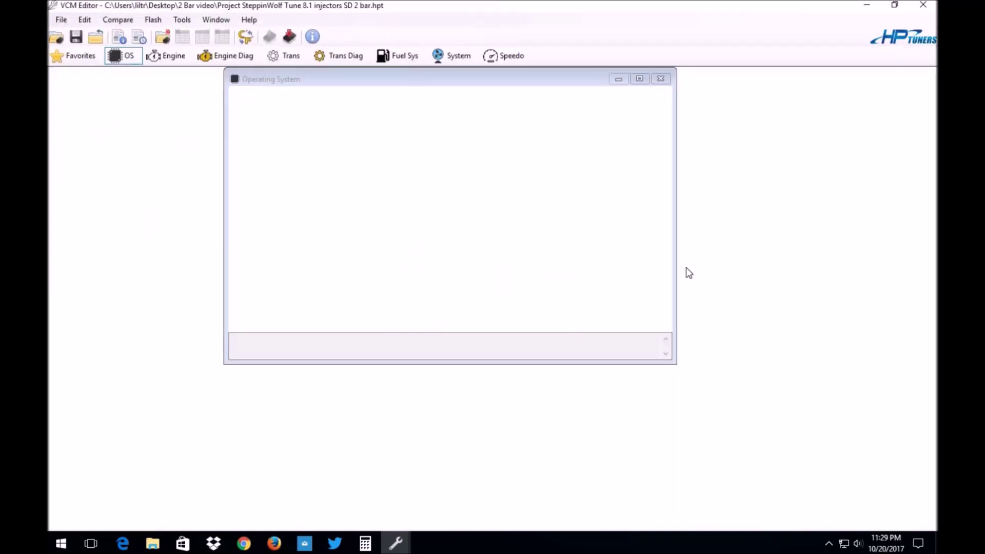
{"action": "left_click", "coordinate": [662, 78]}
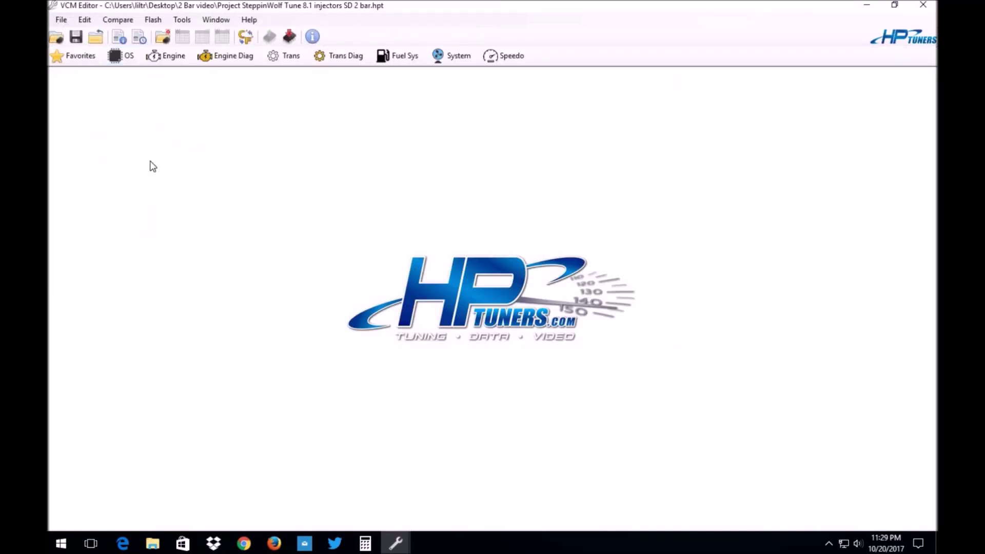
Step: Examine the engine's High Octane main spark advance table, focusing on the cylinder airmass rows from 0.56 g to 1.20 g
{"action": "left_click", "coordinate": [167, 55]}
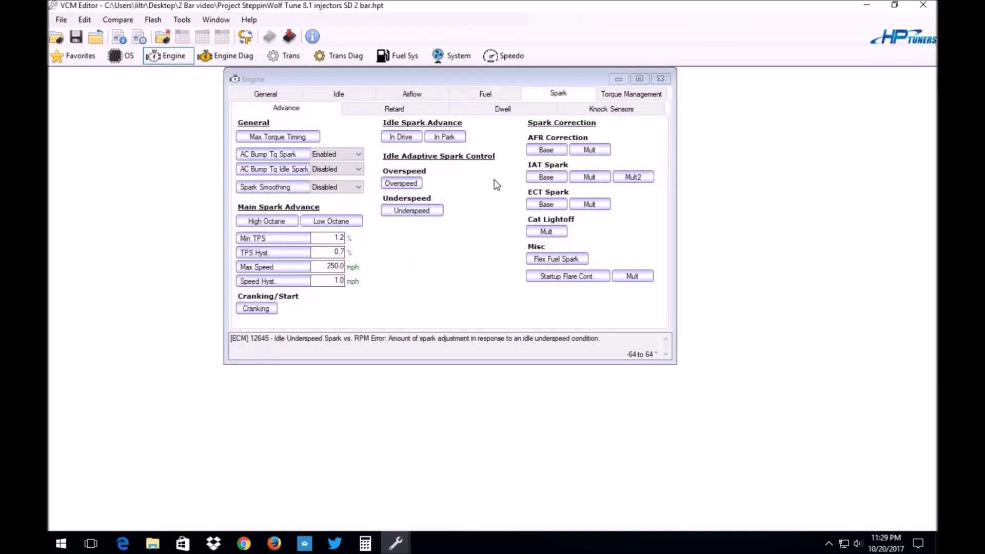
{"action": "left_click", "coordinate": [277, 222]}
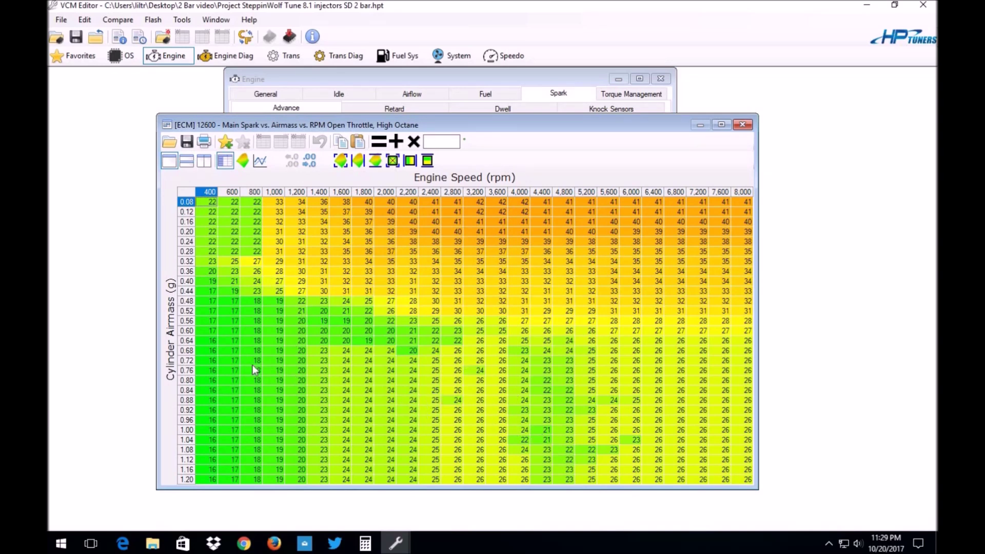
{"action": "left_click_drag", "start_coordinate": [231, 331], "coordinate": [763, 513]}
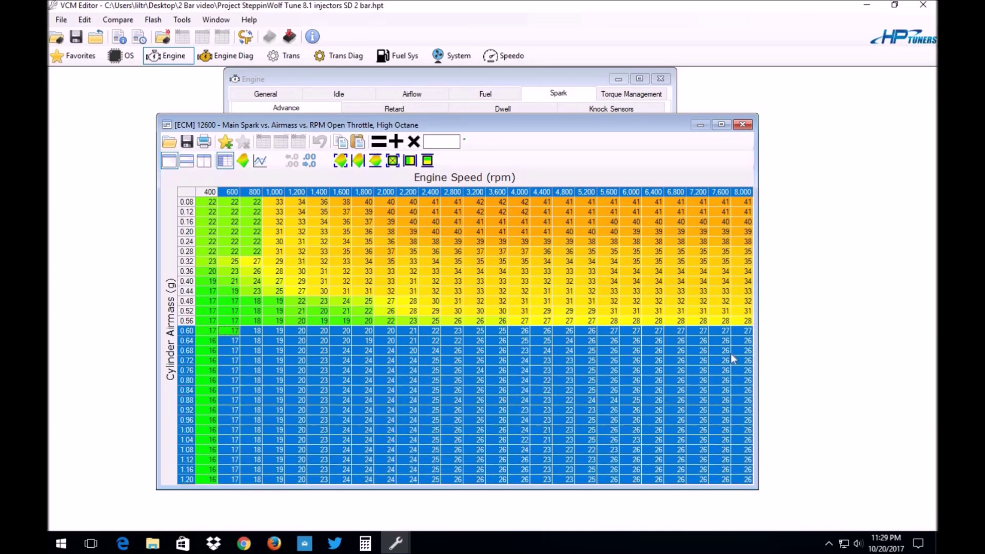
{"action": "left_click", "coordinate": [720, 281]}
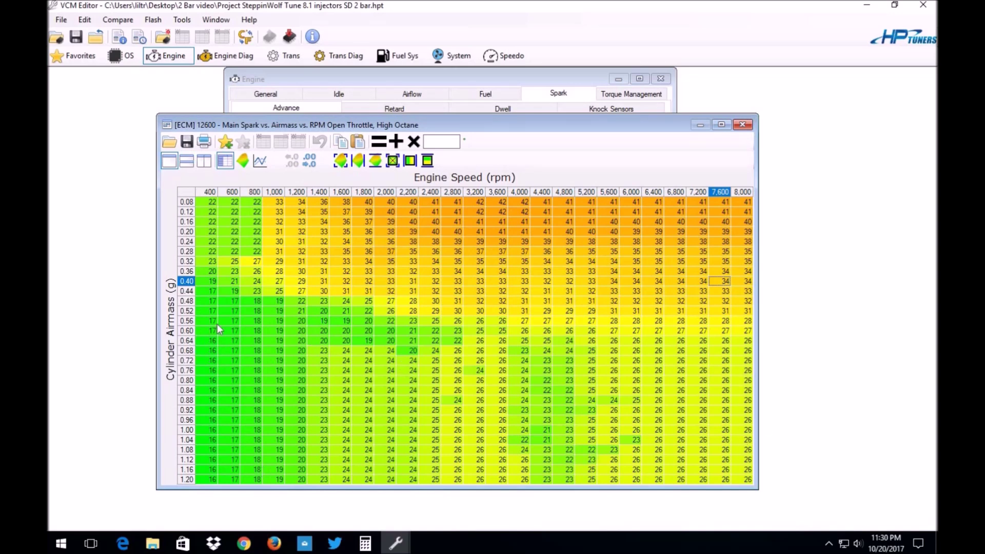
{"action": "left_click_drag", "start_coordinate": [200, 321], "coordinate": [783, 491]}
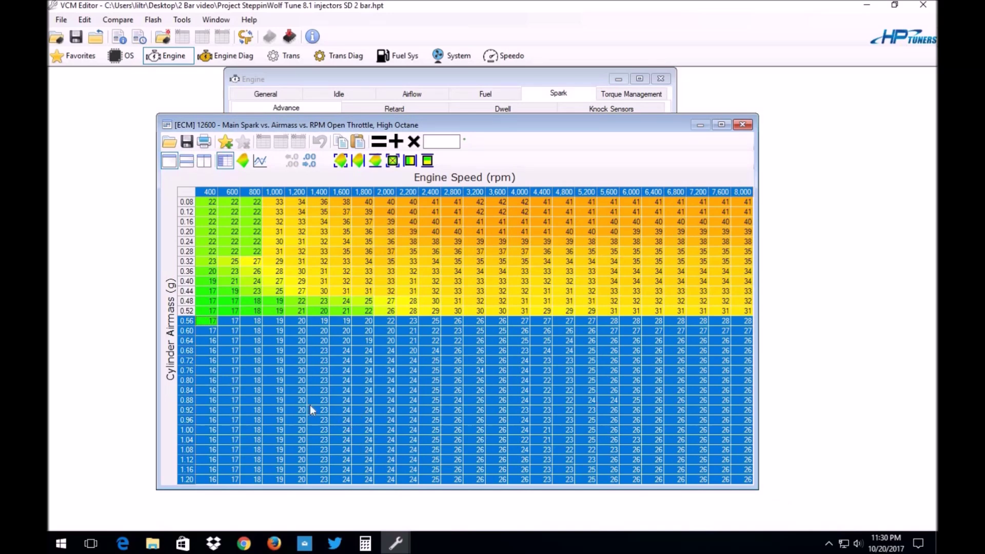
{"action": "left_click", "coordinate": [647, 450]}
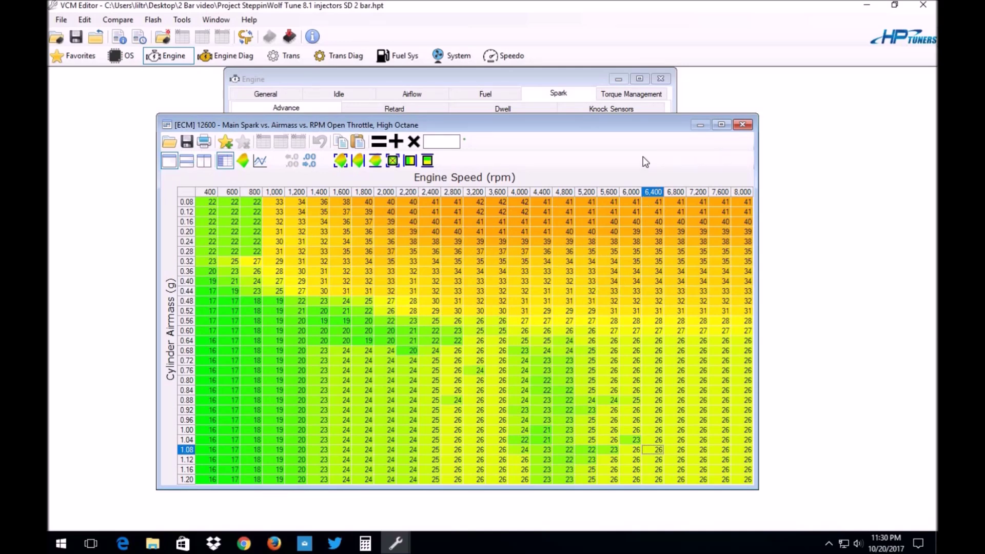
{"action": "left_click", "coordinate": [742, 125]}
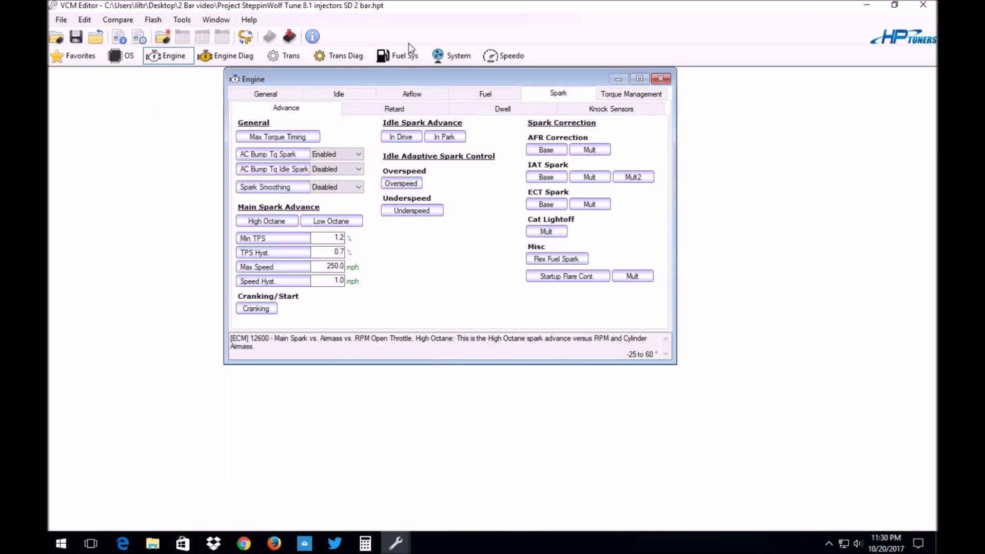
Step: Review the fuel Power Enrichment settings and inspect the Boost Enrichment EQ Ratio vs. MAP table
{"action": "left_click", "coordinate": [487, 94]}
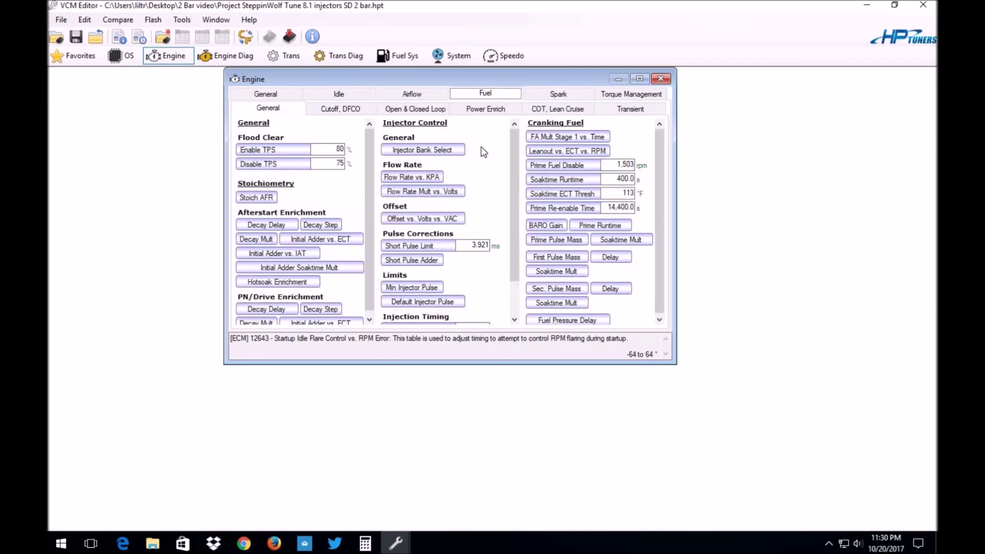
{"action": "left_click", "coordinate": [485, 108]}
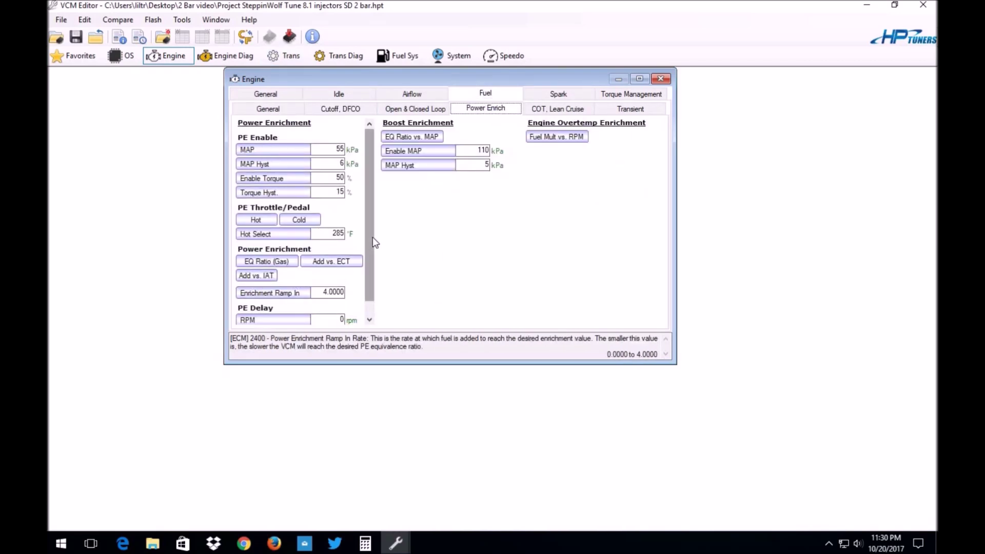
{"action": "scroll", "coordinate": [373, 237], "scroll_direction": "down", "scroll_amount": 1}
{"action": "scroll", "coordinate": [380, 228], "scroll_direction": "up", "scroll_amount": 1}
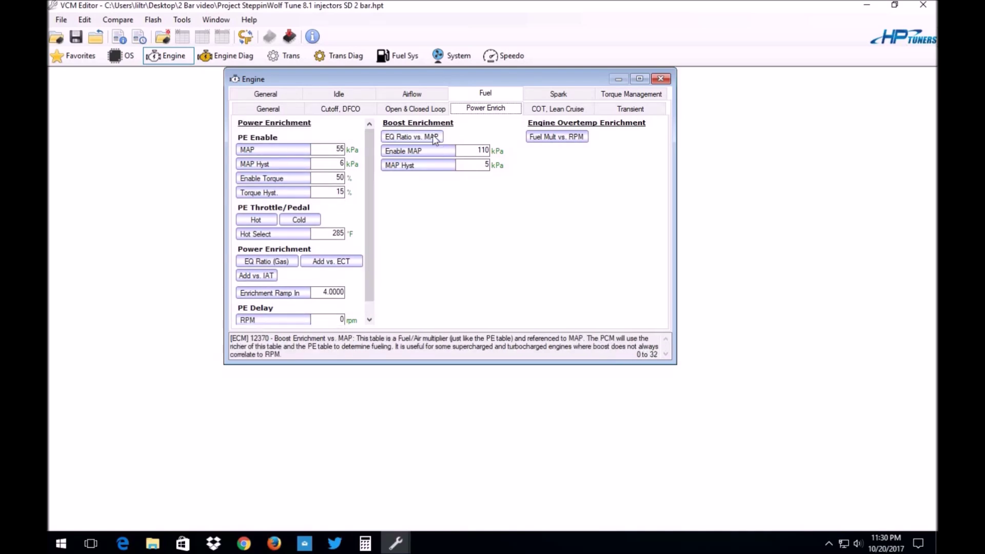
{"action": "left_click", "coordinate": [432, 135]}
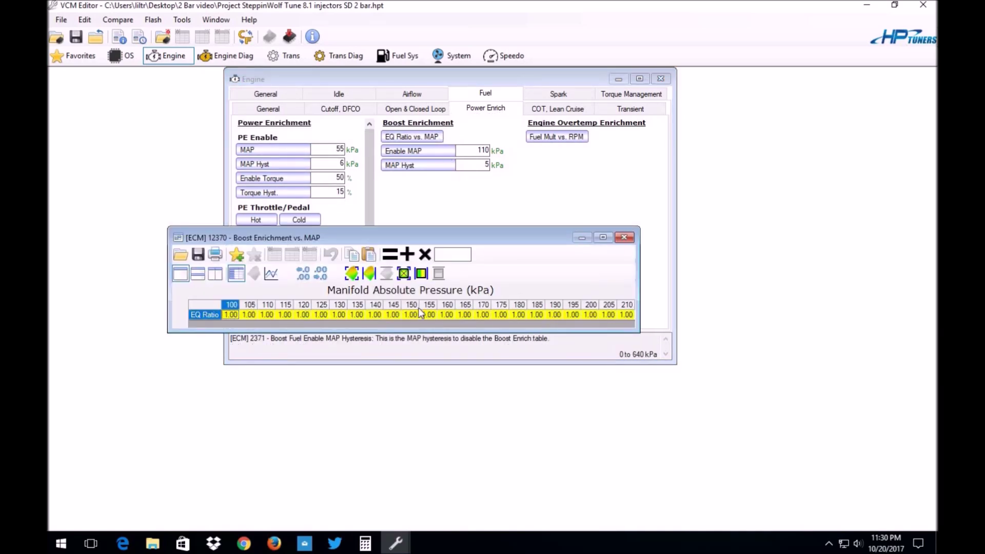
{"action": "left_click", "coordinate": [630, 236]}
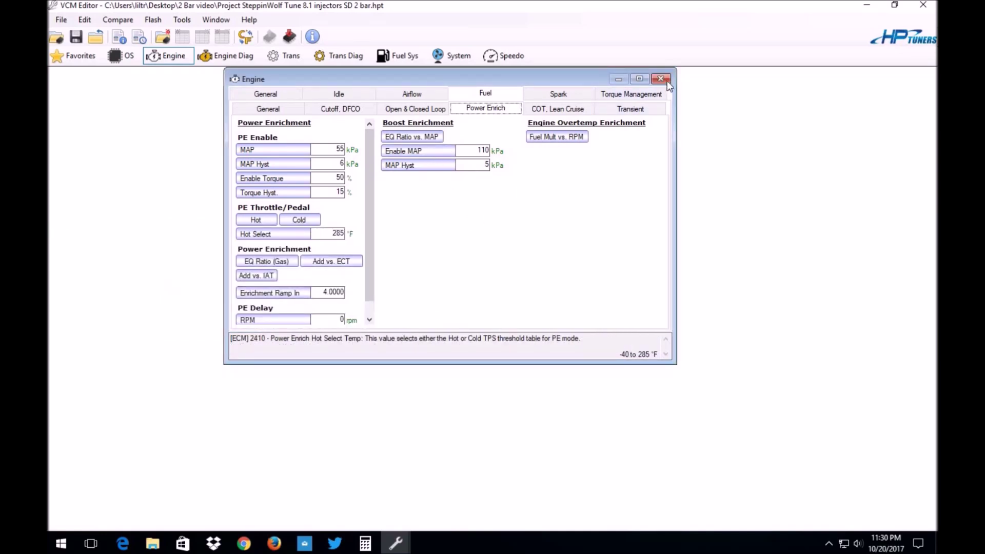
Step: Examine the engine airflow's Primary VE vs. RPM vs. MAP table across its full manifold pressure range
{"action": "left_click", "coordinate": [409, 94]}
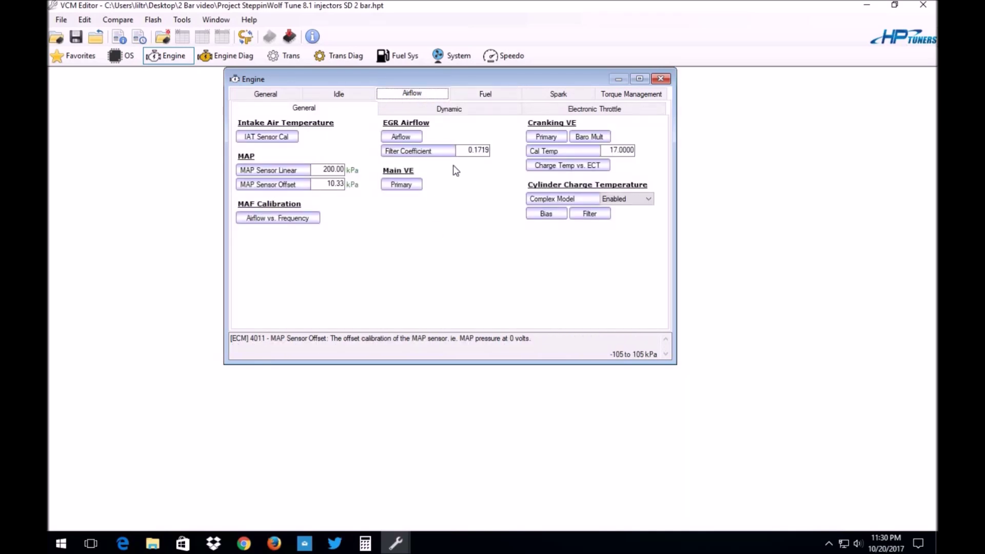
{"action": "left_click", "coordinate": [400, 186]}
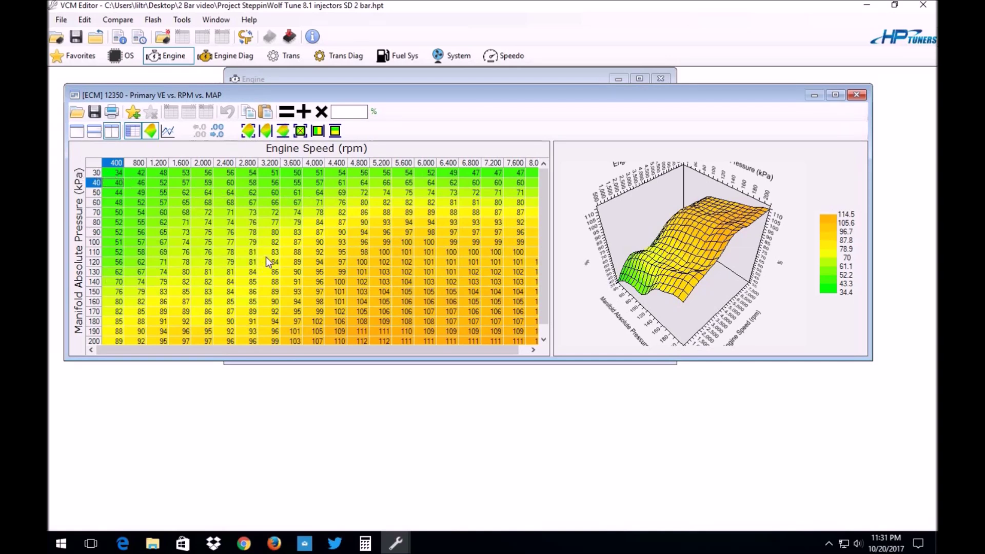
{"action": "scroll", "coordinate": [267, 254], "scroll_direction": "down", "scroll_amount": 1}
{"action": "scroll", "coordinate": [367, 289], "scroll_direction": "up", "scroll_amount": 1}
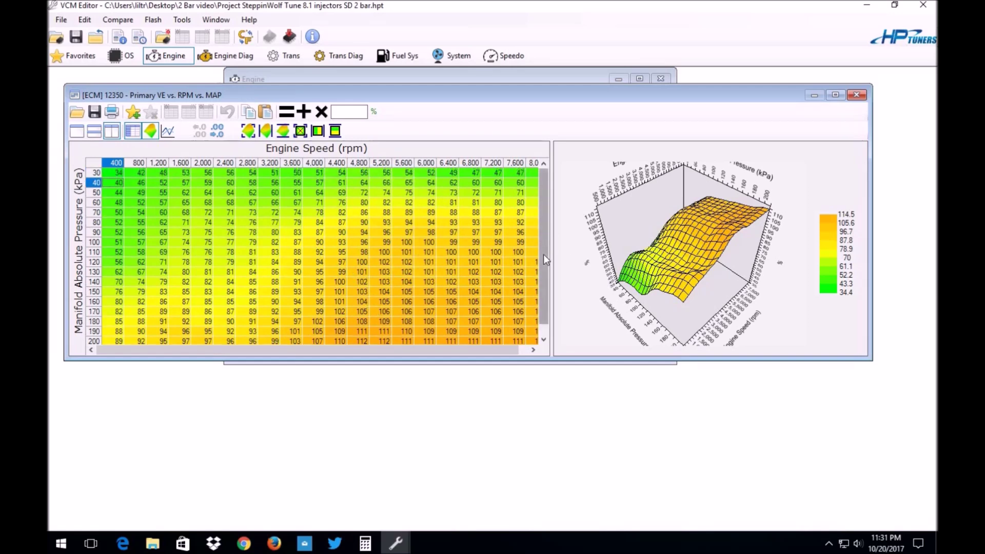
{"action": "scroll", "coordinate": [543, 244], "scroll_direction": "down", "scroll_amount": 1}
{"action": "scroll", "coordinate": [551, 266], "scroll_direction": "up", "scroll_amount": 1}
{"action": "scroll", "coordinate": [543, 251], "scroll_direction": "down", "scroll_amount": 1}
{"action": "scroll", "coordinate": [557, 221], "scroll_direction": "up", "scroll_amount": 1}
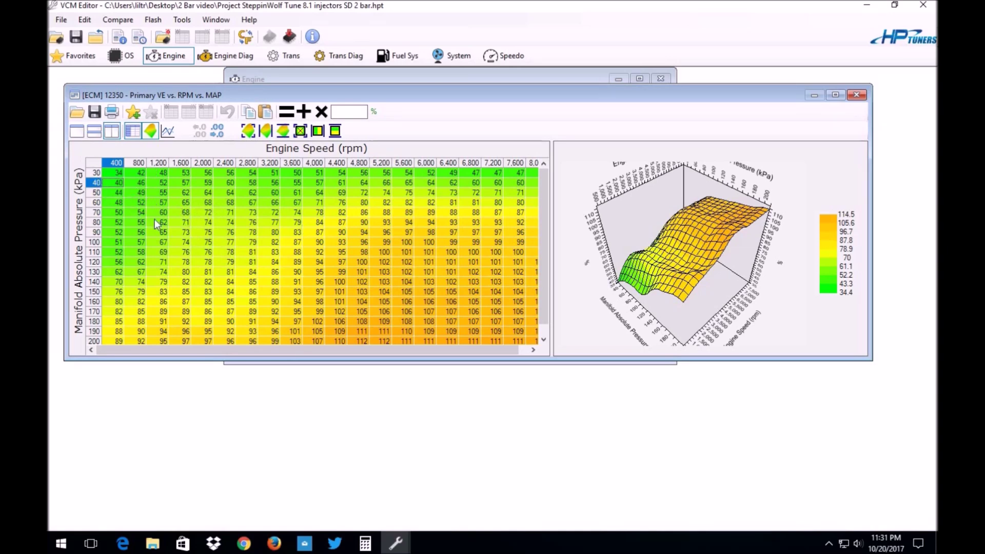
{"action": "scroll", "coordinate": [136, 259], "scroll_direction": "down", "scroll_amount": 1}
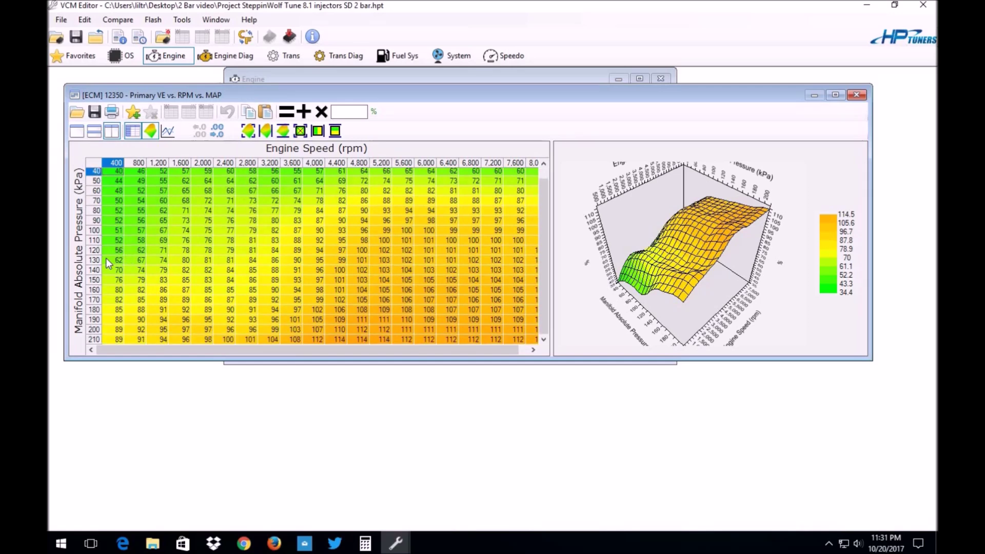
{"action": "scroll", "coordinate": [110, 248], "scroll_direction": "up", "scroll_amount": 1}
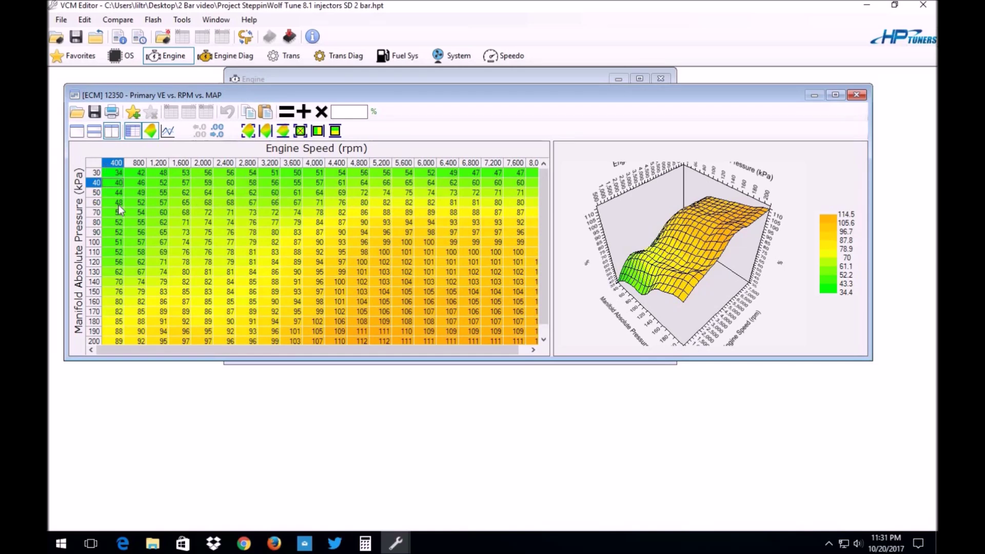
{"action": "scroll", "coordinate": [95, 277], "scroll_direction": "down", "scroll_amount": 1}
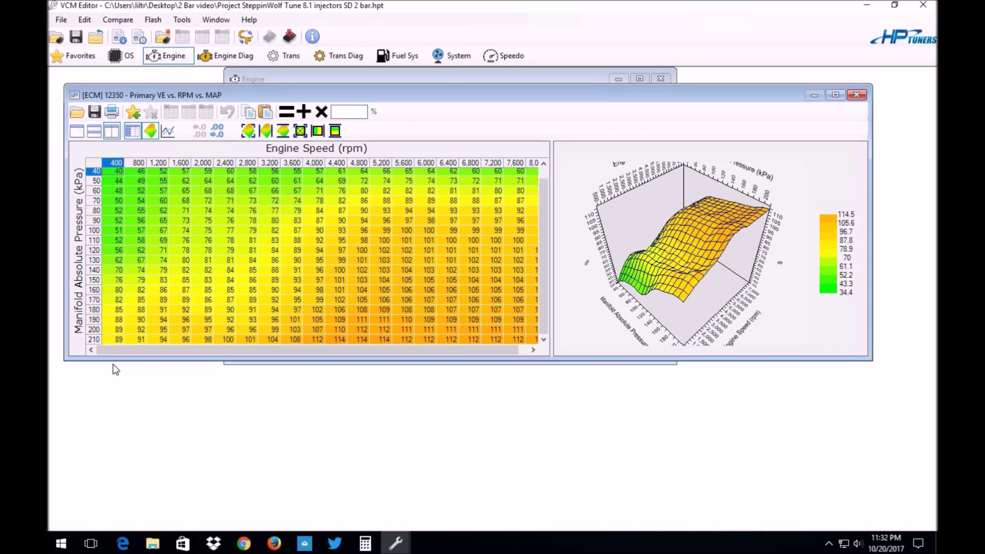
{"action": "scroll", "coordinate": [121, 261], "scroll_direction": "up", "scroll_amount": 1}
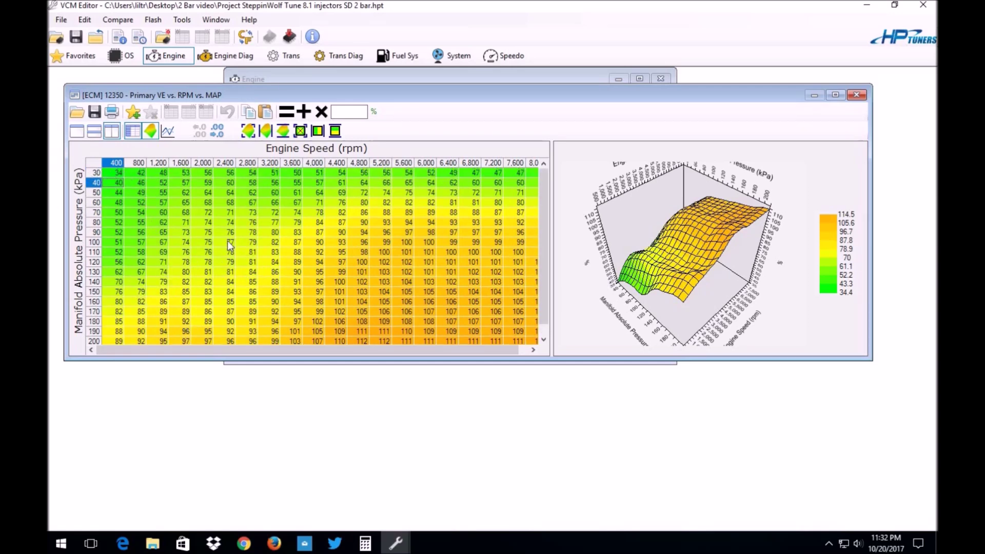
{"action": "scroll", "coordinate": [128, 287], "scroll_direction": "down", "scroll_amount": 1}
{"action": "scroll", "coordinate": [128, 302], "scroll_direction": "up", "scroll_amount": 1}
{"action": "scroll", "coordinate": [104, 247], "scroll_direction": "down", "scroll_amount": 1}
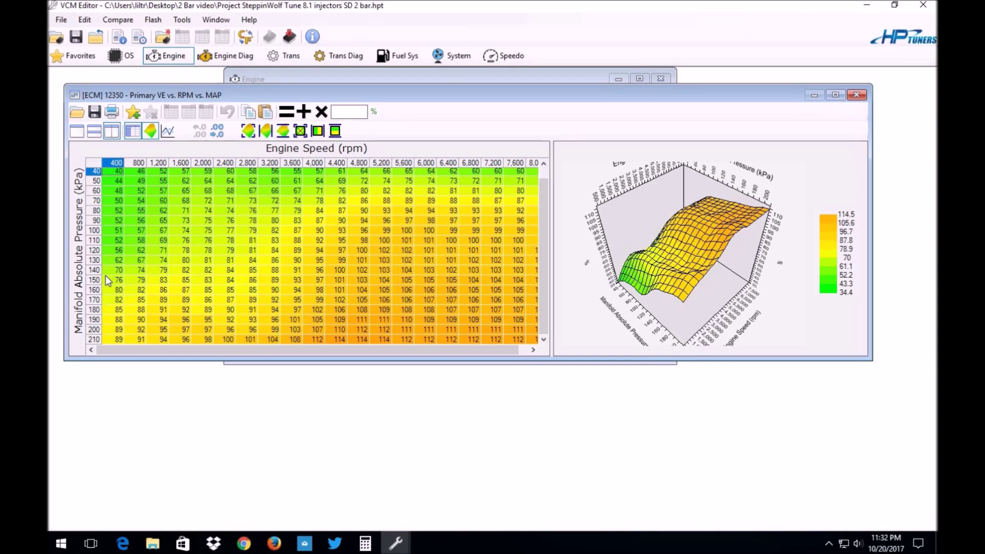
{"action": "scroll", "coordinate": [300, 307], "scroll_direction": "up", "scroll_amount": 1}
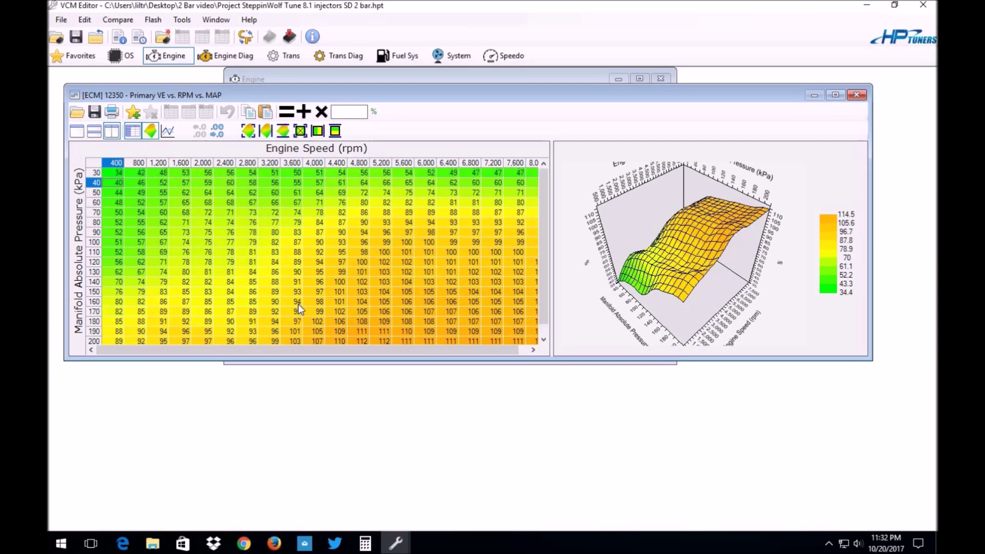
Step: Study the 2 bar tune's Primary VE values from the 30 kPa row through the 210 kPa row
{"action": "scroll", "coordinate": [124, 295], "scroll_direction": "down", "scroll_amount": 1}
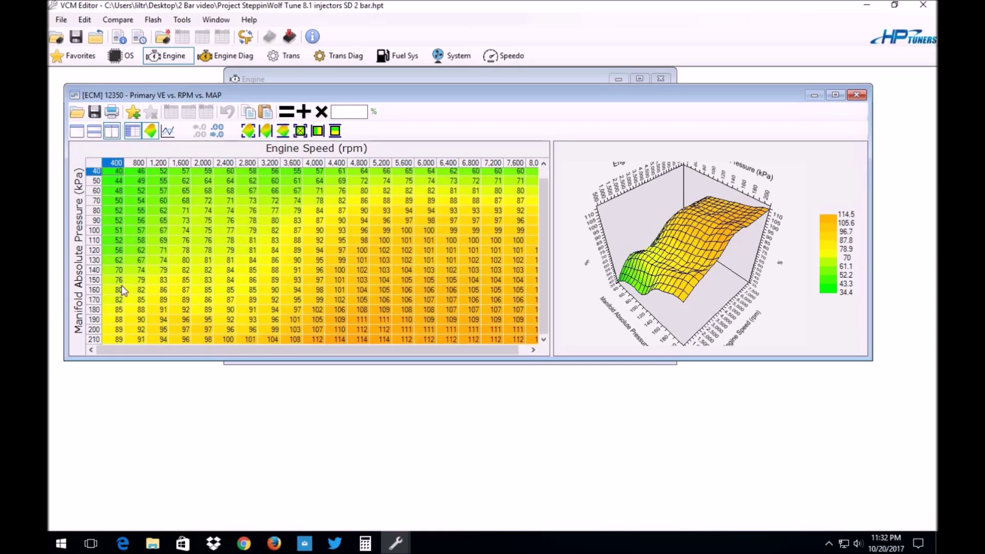
{"action": "scroll", "coordinate": [208, 296], "scroll_direction": "up", "scroll_amount": 1}
{"action": "scroll", "coordinate": [208, 297], "scroll_direction": "down", "scroll_amount": 1}
{"action": "scroll", "coordinate": [208, 297], "scroll_direction": "up", "scroll_amount": 1}
{"action": "scroll", "coordinate": [208, 298], "scroll_direction": "down", "scroll_amount": 1}
{"action": "scroll", "coordinate": [207, 299], "scroll_direction": "up", "scroll_amount": 1}
{"action": "scroll", "coordinate": [208, 300], "scroll_direction": "down", "scroll_amount": 1}
{"action": "scroll", "coordinate": [207, 303], "scroll_direction": "up", "scroll_amount": 1}
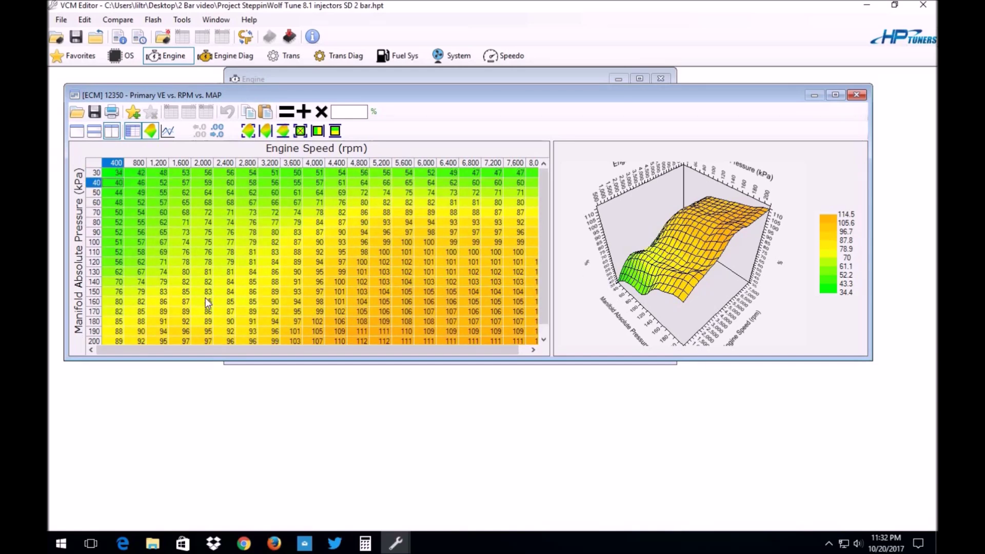
{"action": "scroll", "coordinate": [233, 233], "scroll_direction": "down", "scroll_amount": 1}
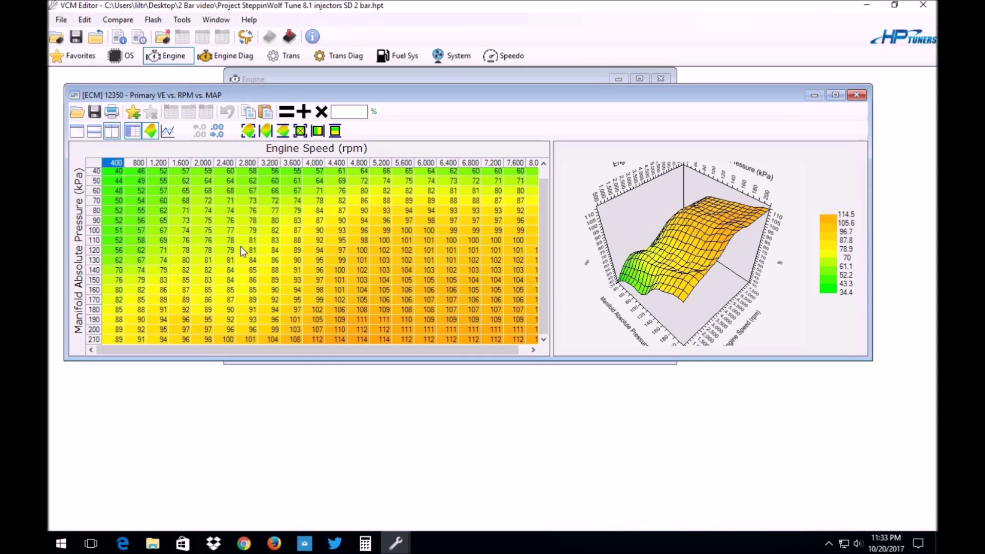
{"action": "scroll", "coordinate": [246, 251], "scroll_direction": "up", "scroll_amount": 1}
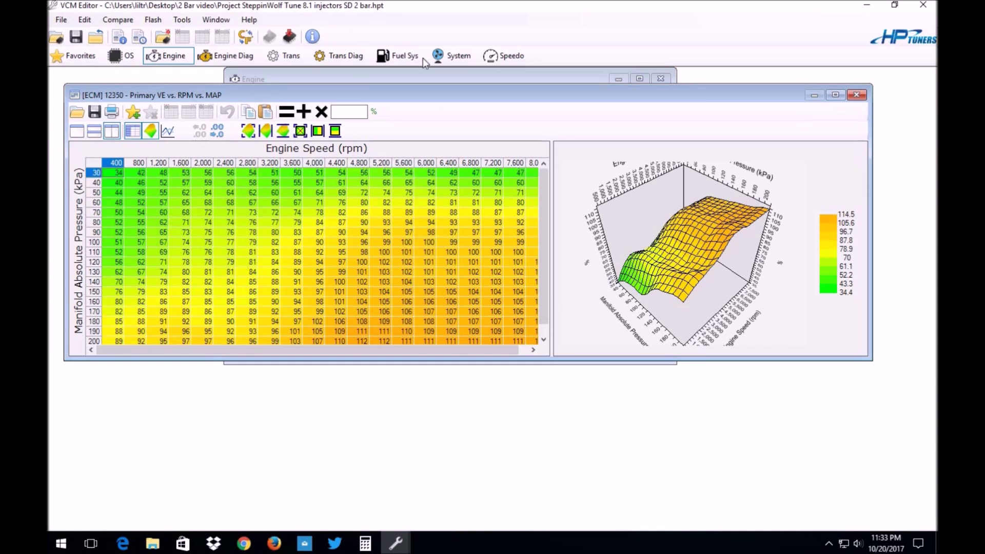
Step: Switch to the "Project SteppinWolf Tune 8.1 injectors SD.hpt" window and inspect its Primary VE table up to 105 kPa and 8,000 rpm for comparison
{"action": "left_click", "coordinate": [403, 544]}
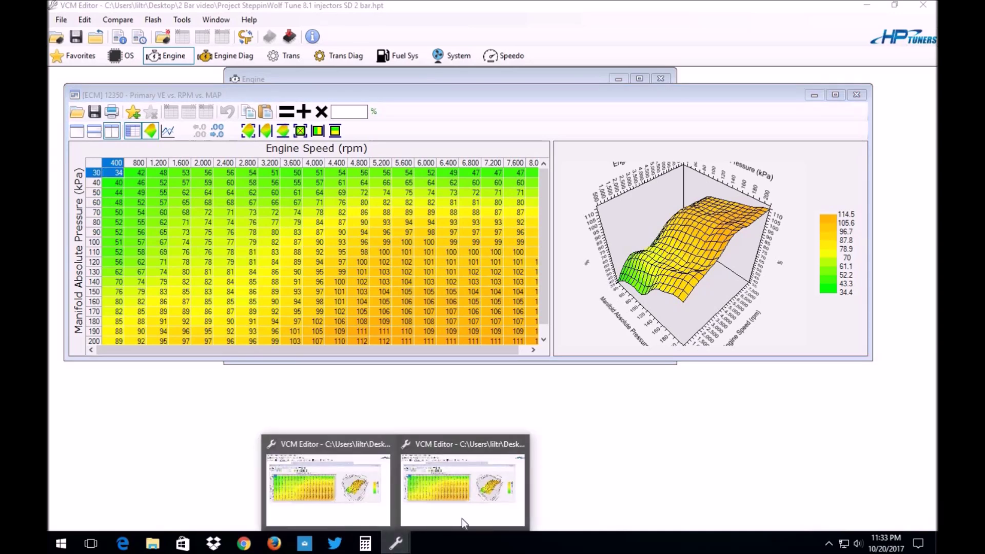
{"action": "left_click", "coordinate": [464, 522]}
{"action": "scroll", "coordinate": [204, 274], "scroll_direction": "down", "scroll_amount": 1}
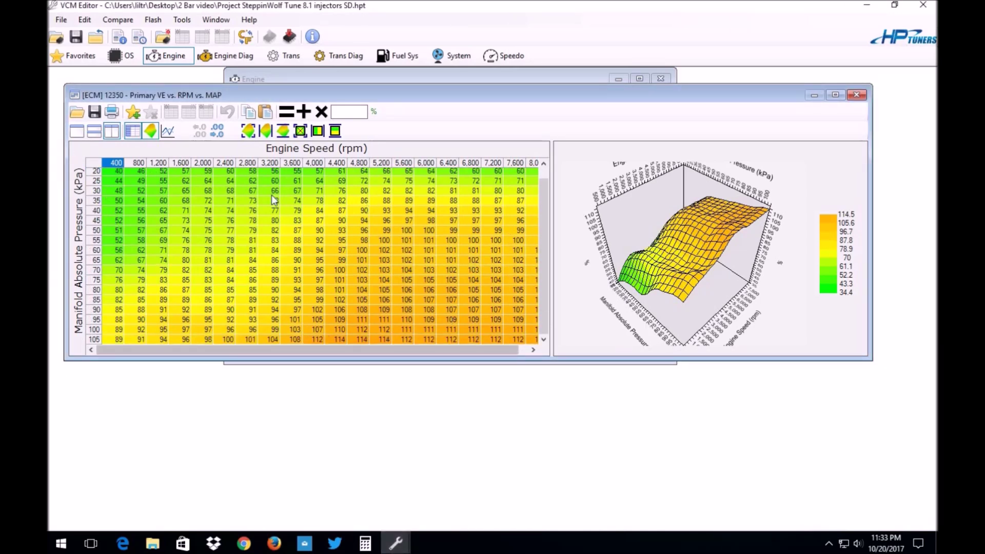
{"action": "left_click_drag", "start_coordinate": [543, 232], "coordinate": [553, 190]}
{"action": "left_click_drag", "start_coordinate": [472, 356], "coordinate": [550, 341]}
Step: Switch back to the "Project SteppinWolf Tune 8.1 injectors SD 2 bar.hpt" window
{"action": "left_click", "coordinate": [398, 547]}
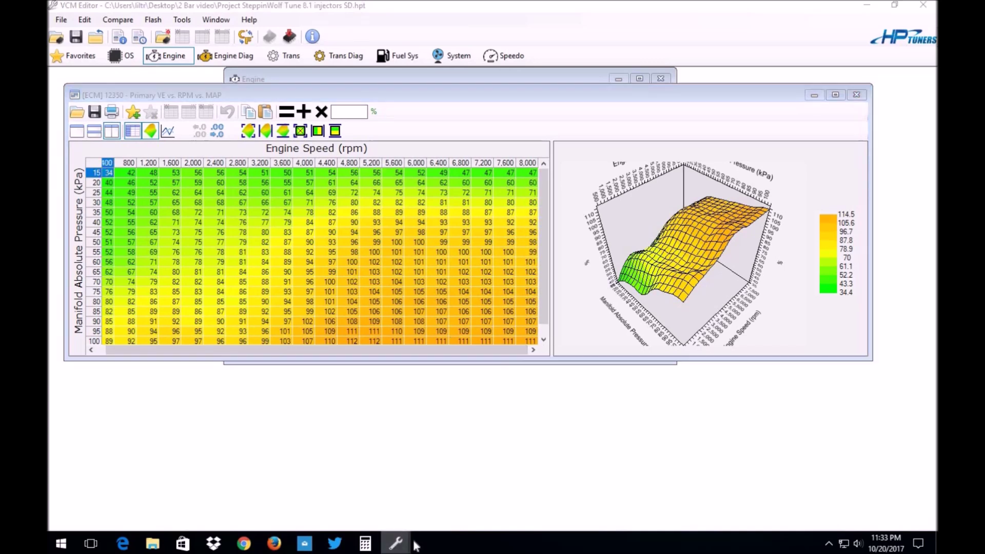